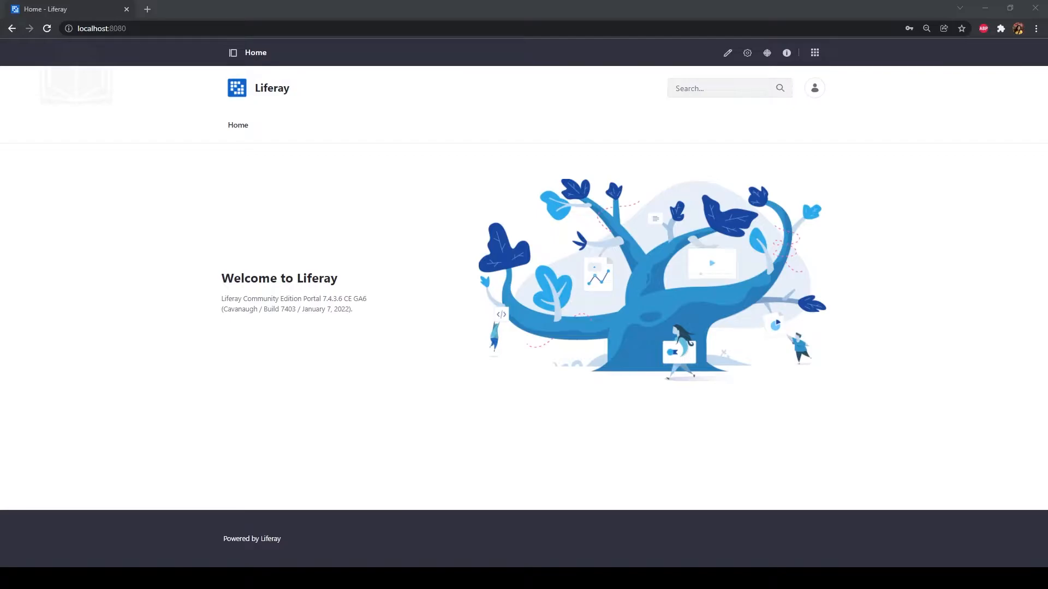
# - Create a user group named "Mondego Silver Cards" in the Control Panel's User Groups
pyautogui.click(815, 52)
pyautogui.click(349, 57)
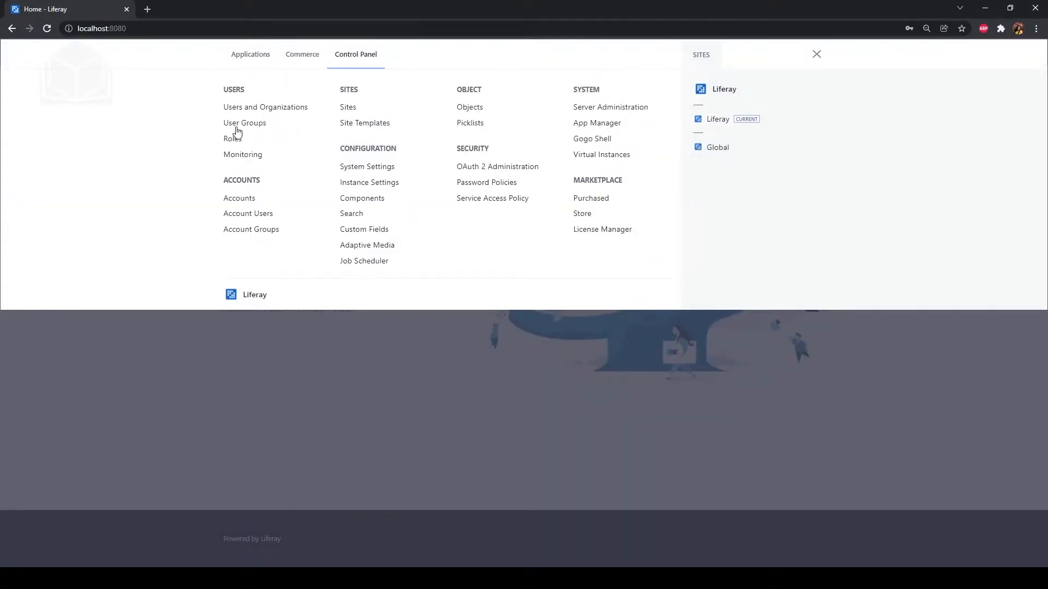
pyautogui.click(237, 131)
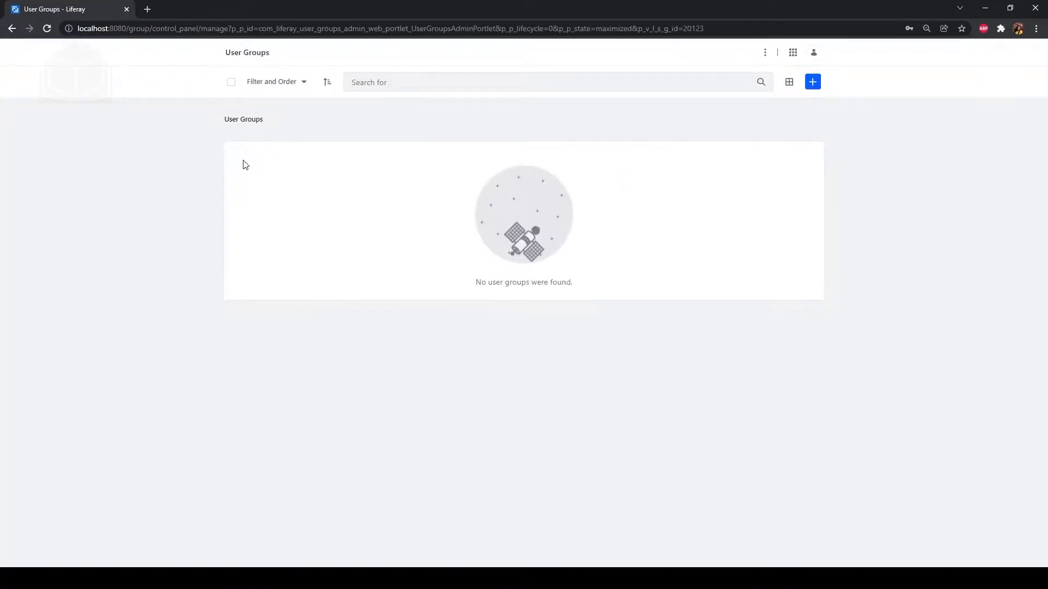
pyautogui.click(812, 85)
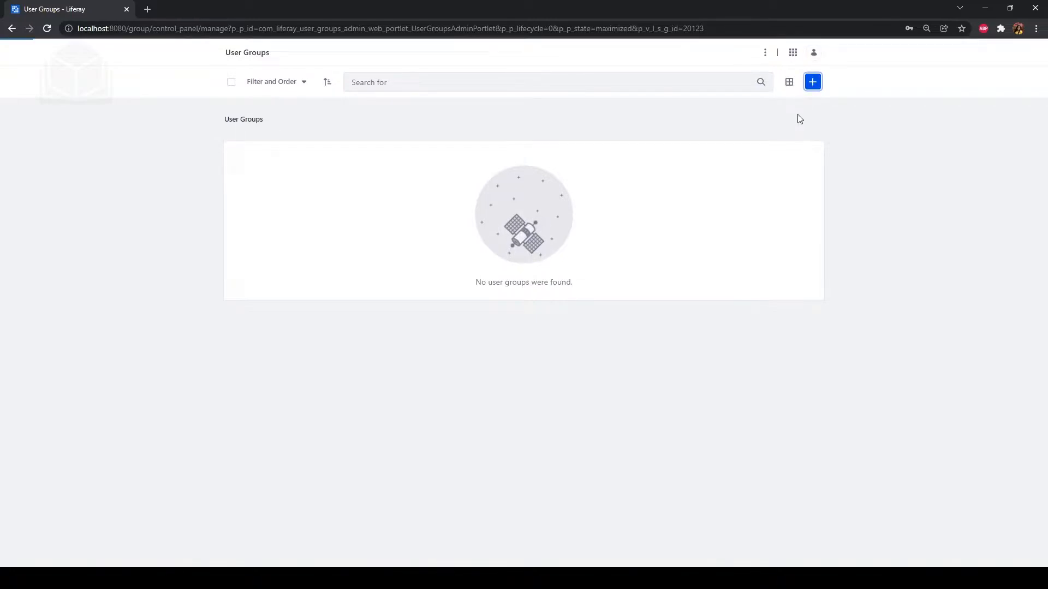
pyautogui.write('Mondego Silver Cards')
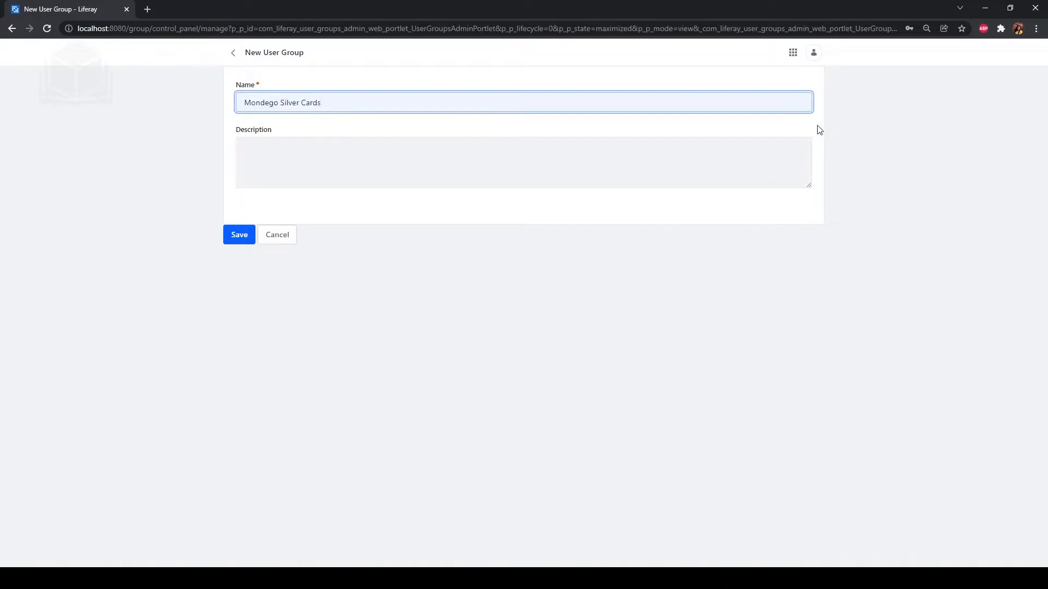
pyautogui.click(236, 239)
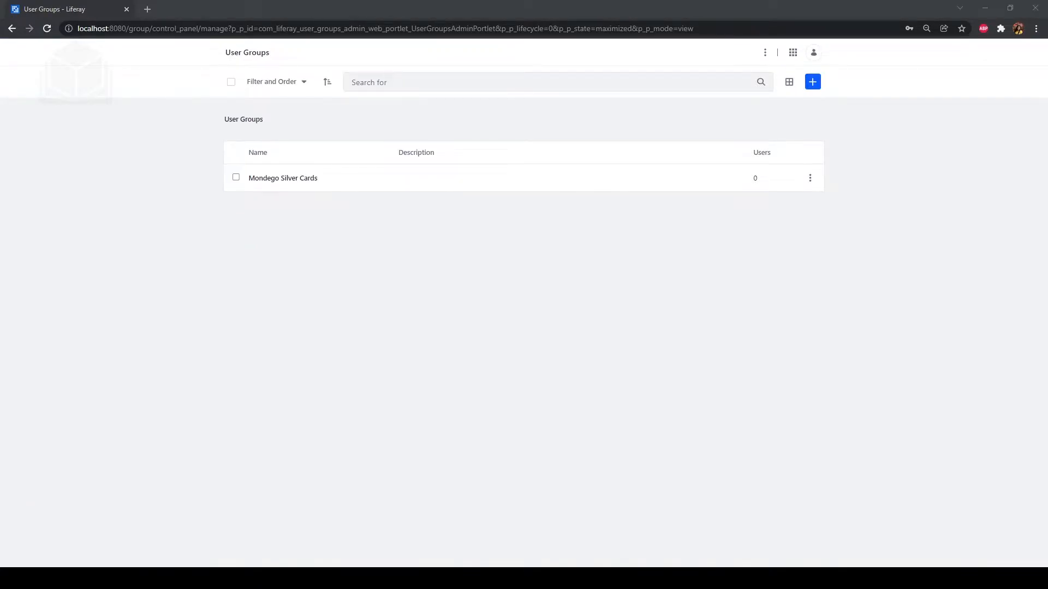
# - Create two more user groups named "Mondego Gold Cards" and "Mondego Platinum Cards"
pyautogui.click(813, 82)
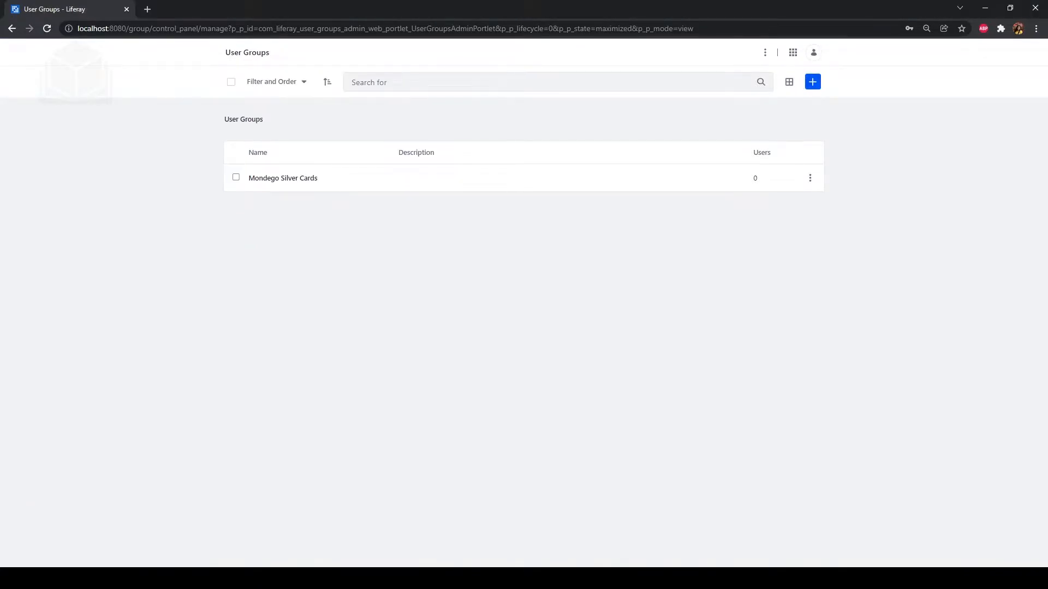
pyautogui.write('Mondego Gold Cards')
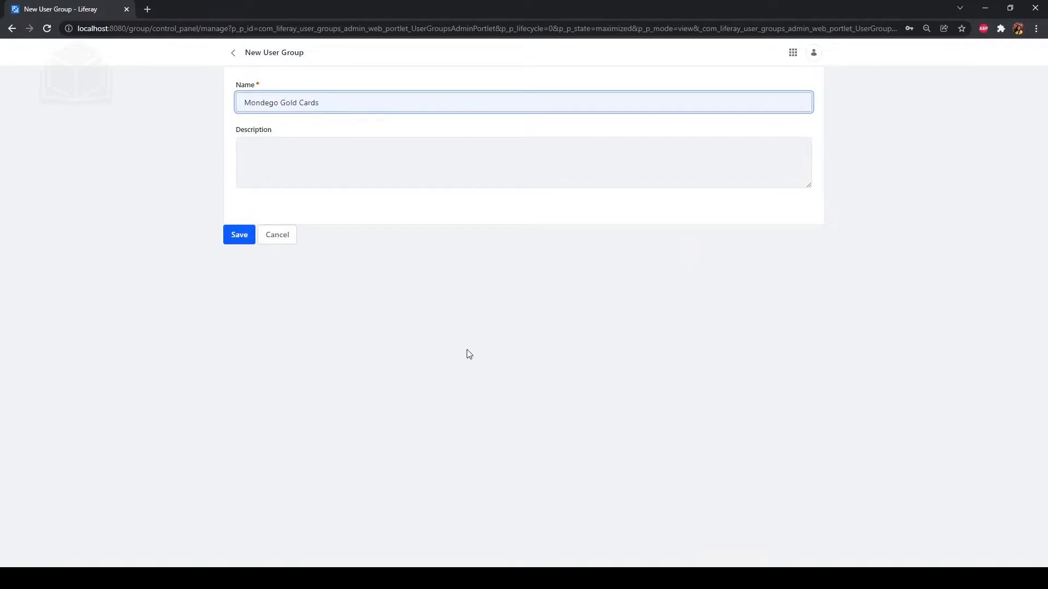
pyautogui.click(238, 236)
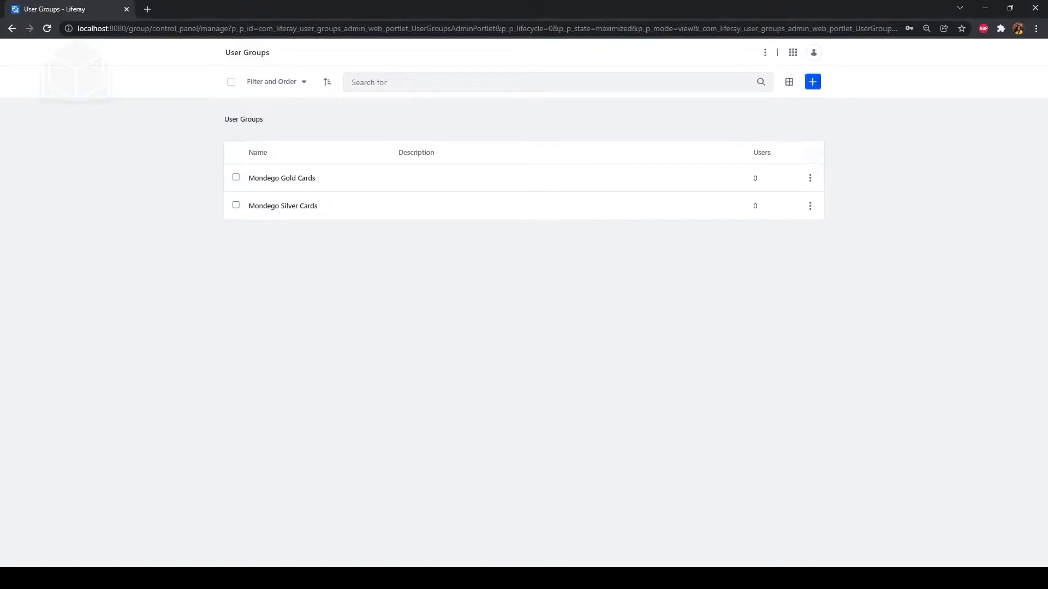
pyautogui.click(812, 82)
pyautogui.write('Mondego Platinum Cards')
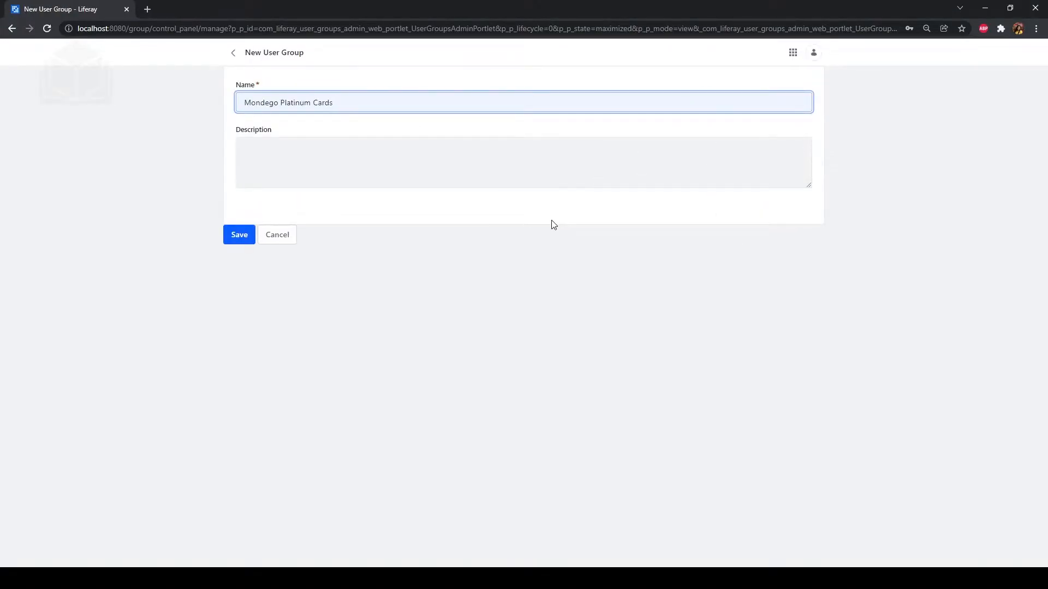
pyautogui.click(246, 235)
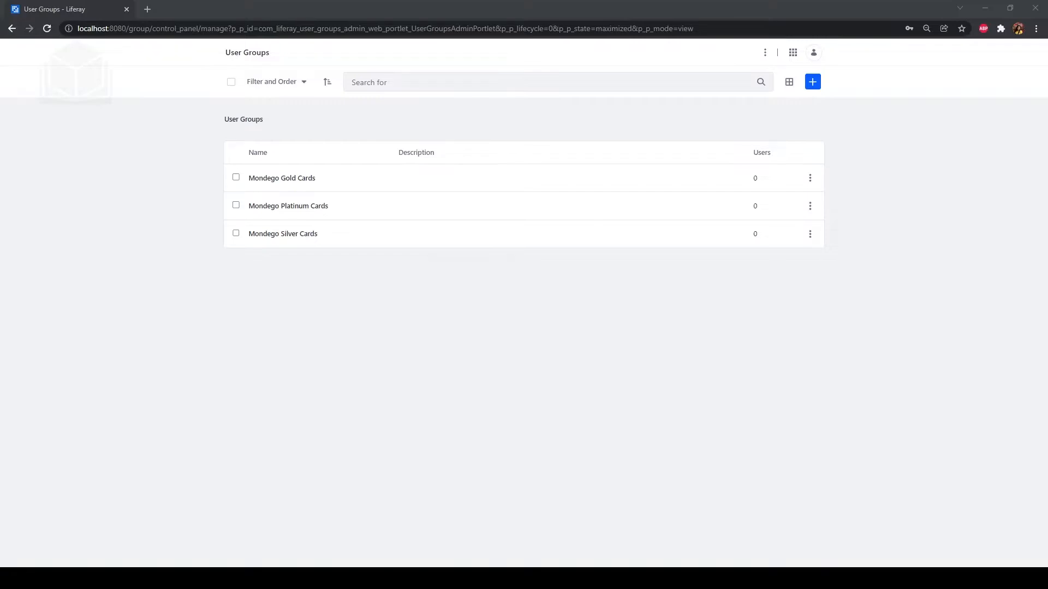
# - Assign the first listed user as a member of the Mondego Platinum Cards group and return to the user groups list
pyautogui.click(809, 206)
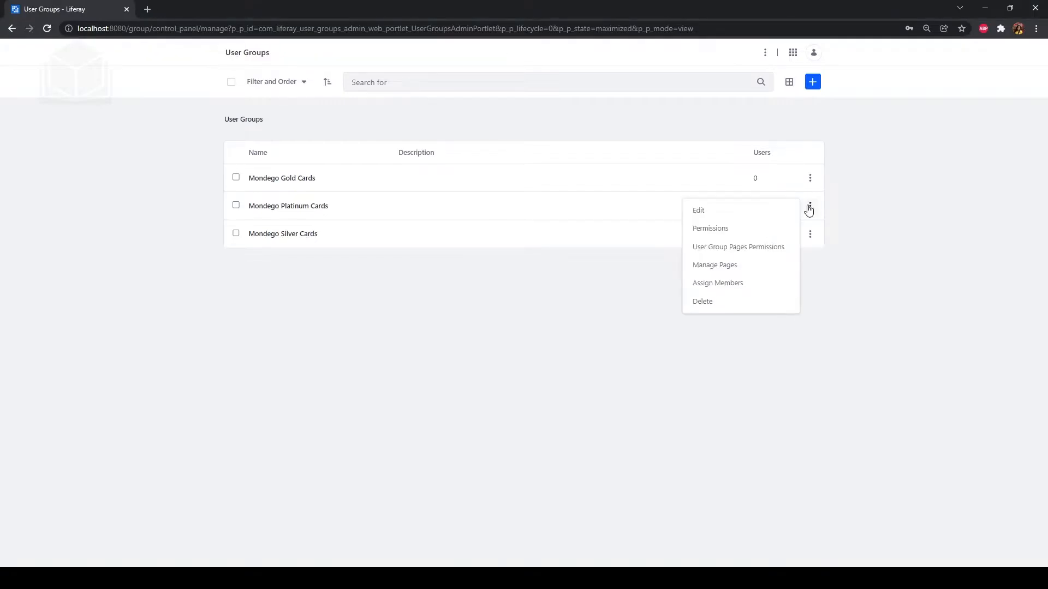
pyautogui.click(734, 284)
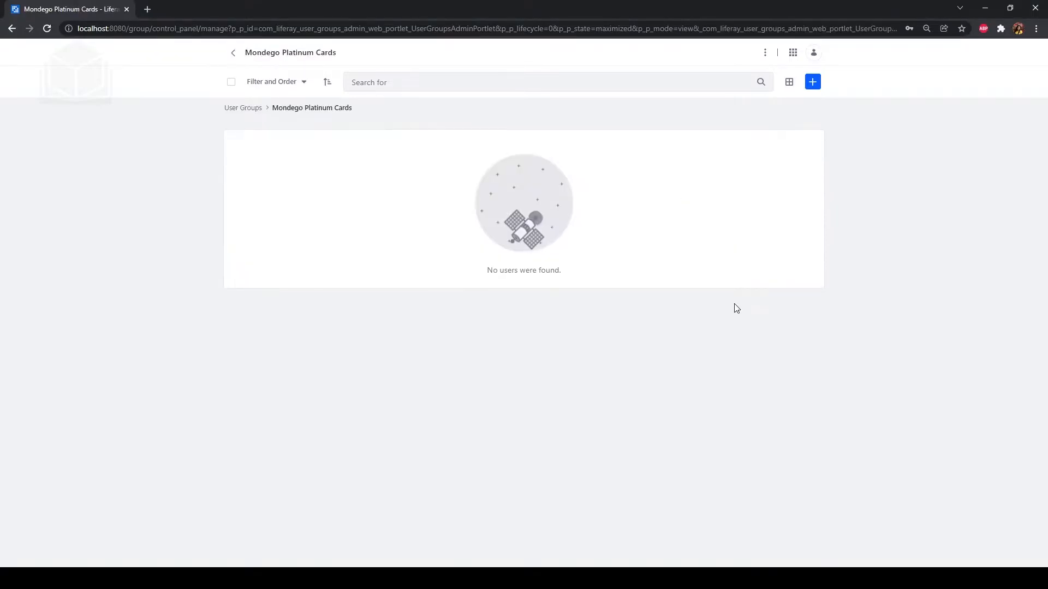
pyautogui.click(813, 81)
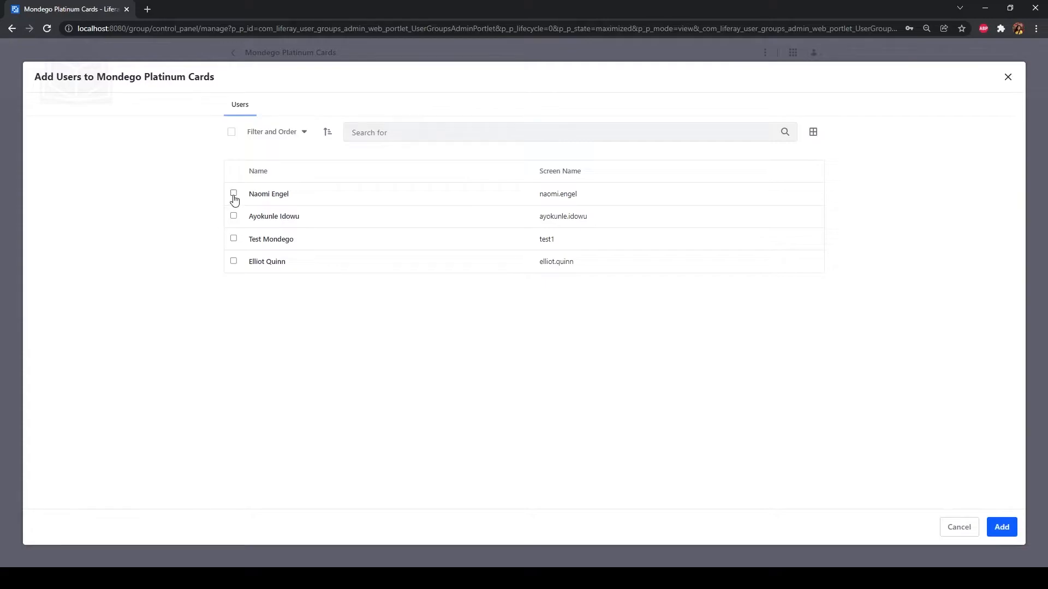
pyautogui.click(233, 194)
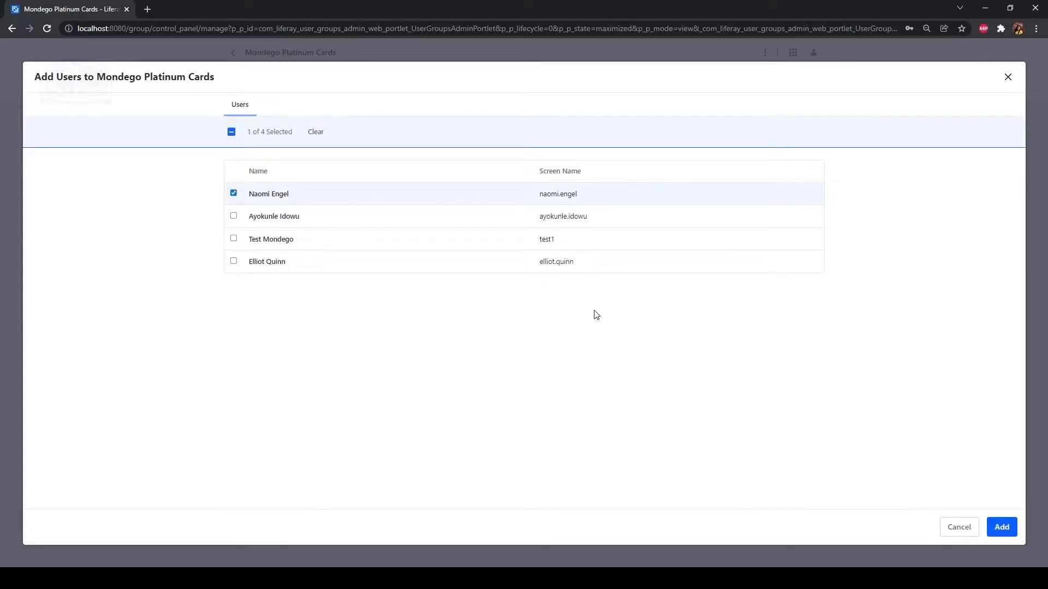
pyautogui.click(1002, 527)
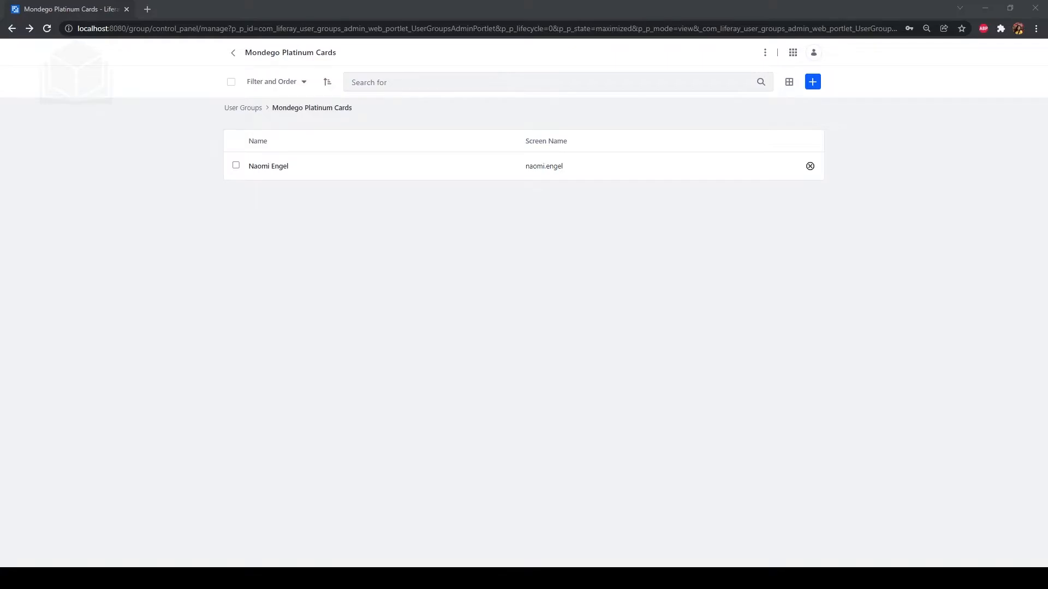
pyautogui.click(233, 52)
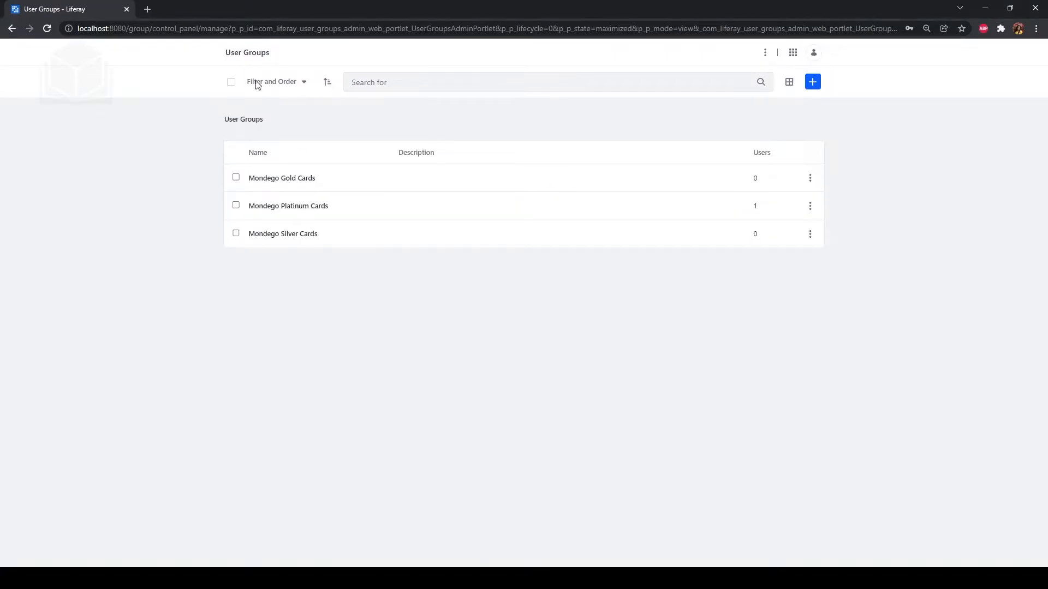
# - Add a private page named "Account Overview" to the Mondego Platinum Cards group using the Blank template
pyautogui.click(812, 206)
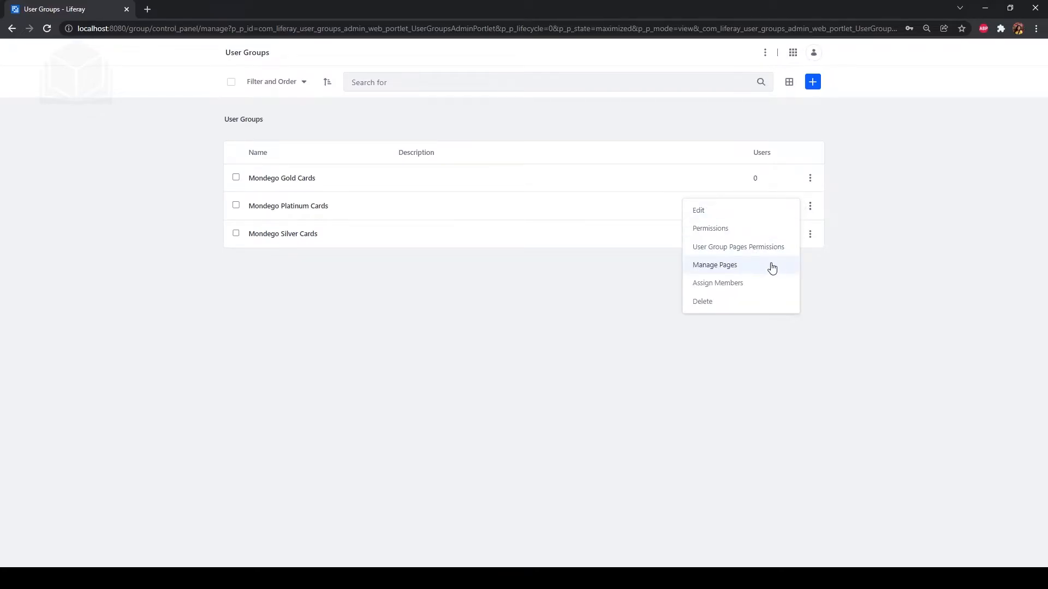
pyautogui.click(772, 267)
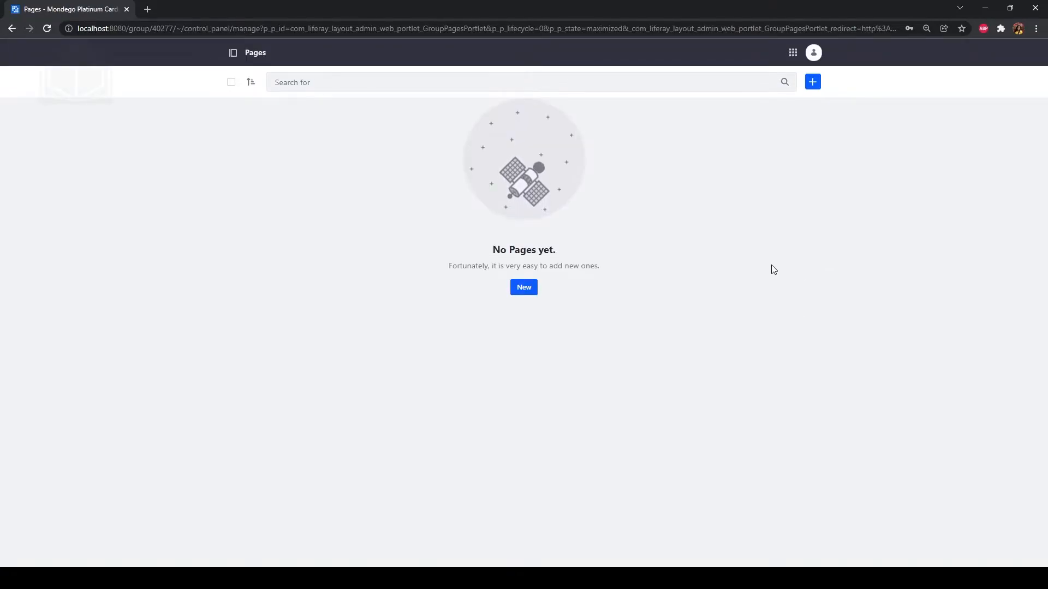
pyautogui.click(814, 84)
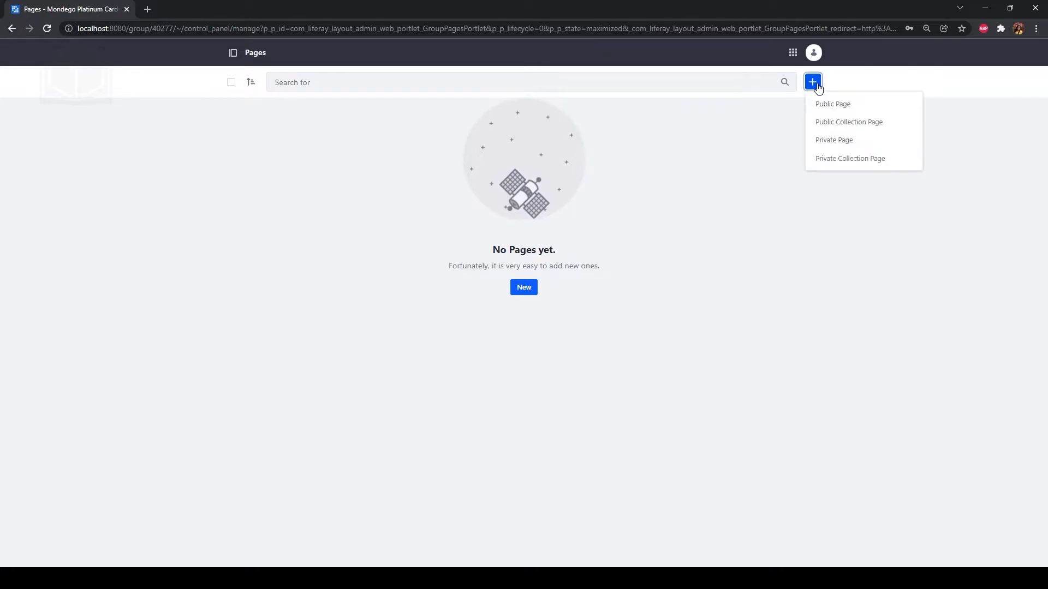
pyautogui.click(850, 141)
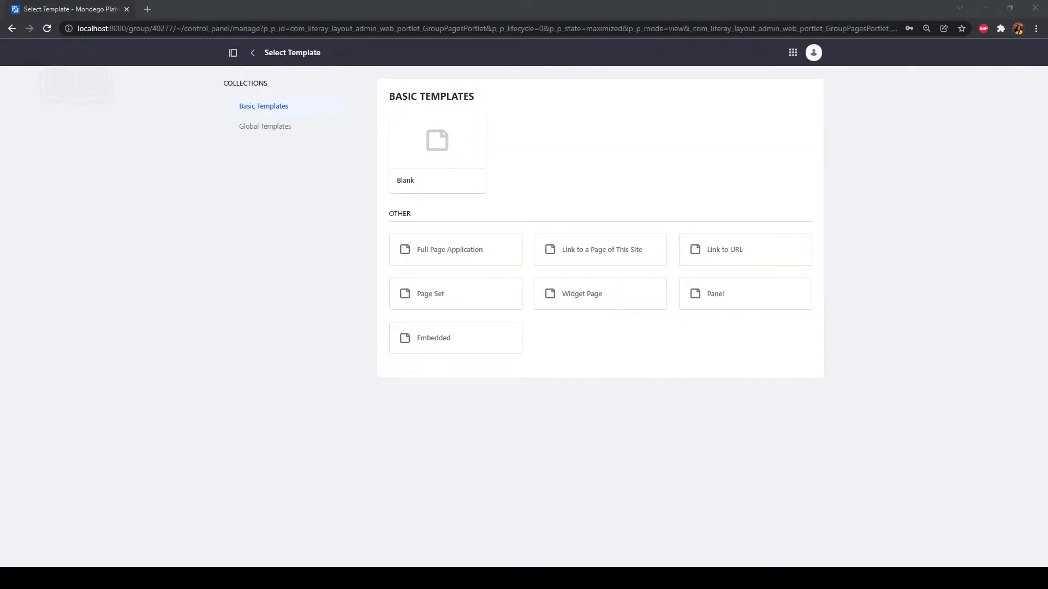
pyautogui.click(419, 162)
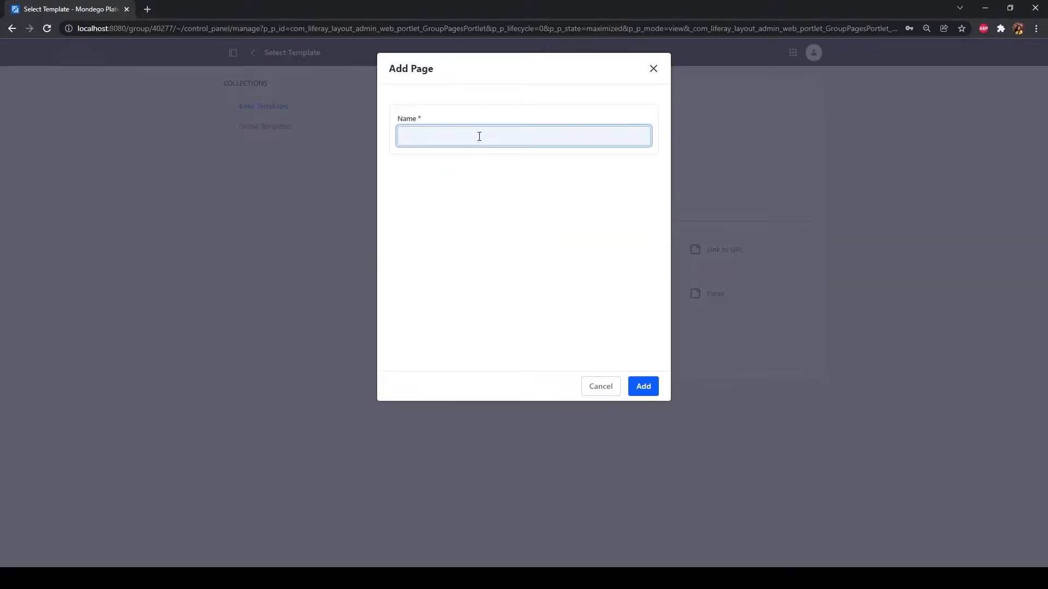
pyautogui.write('Account Overview')
pyautogui.click(654, 389)
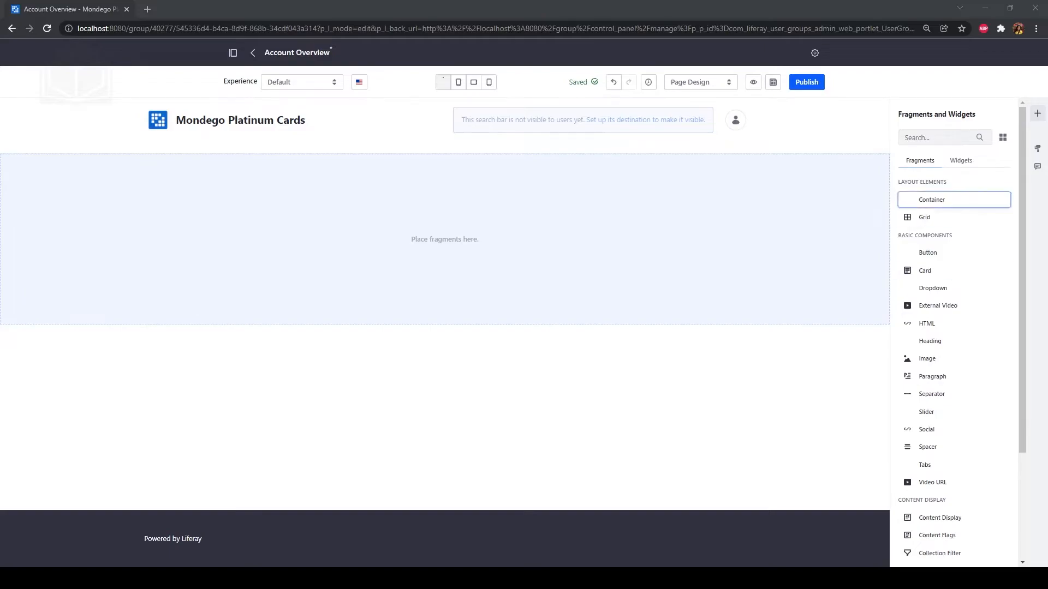
# - Place a Grid fragment on the empty Account Overview page and set its number of modules to 2
pyautogui.moveTo(979, 216); pyautogui.dragTo(479, 244)
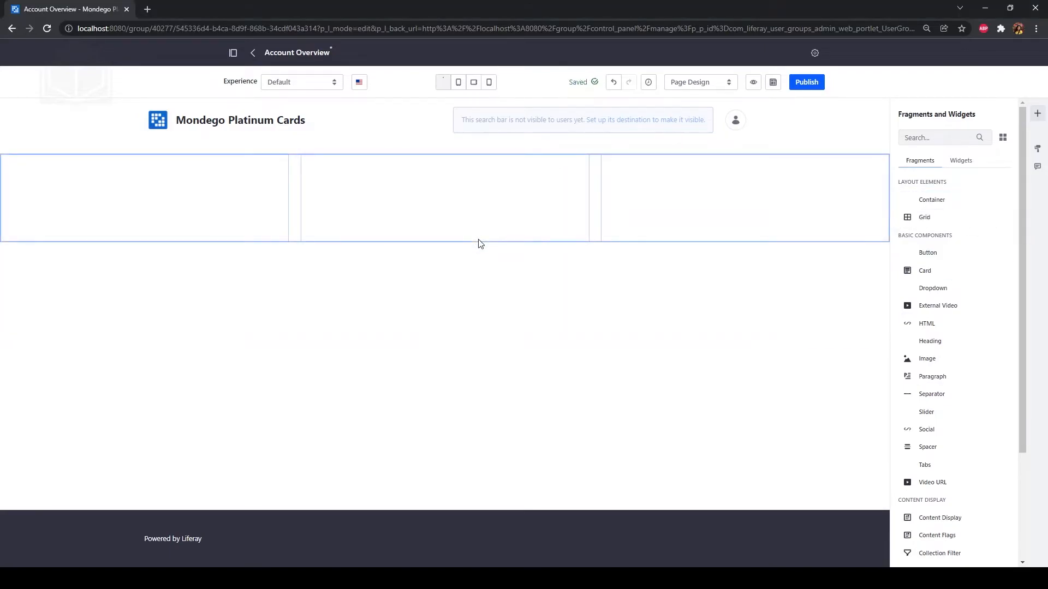
pyautogui.click(402, 240)
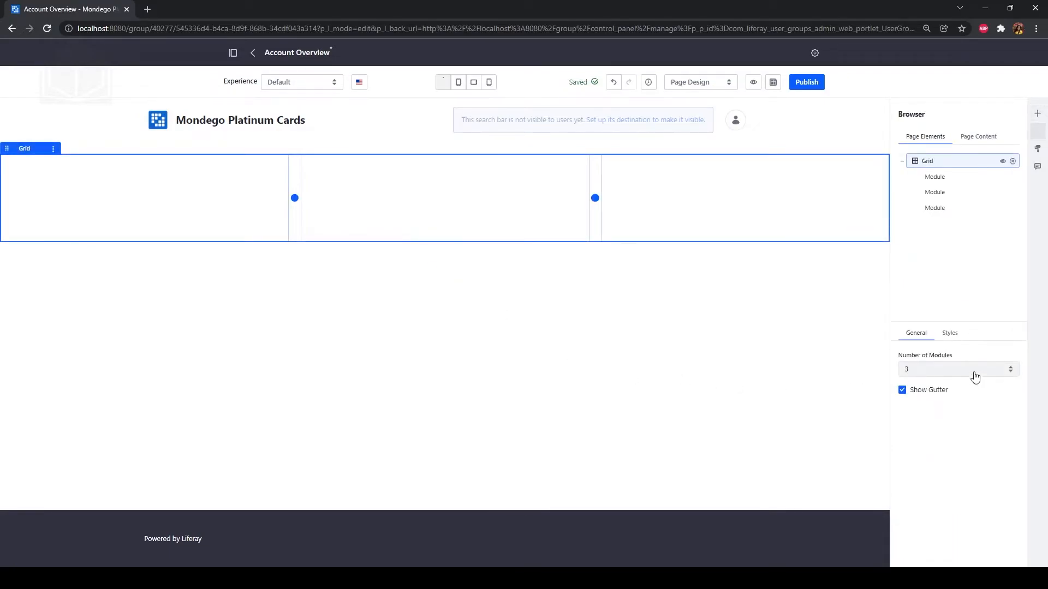
pyautogui.click(1009, 371)
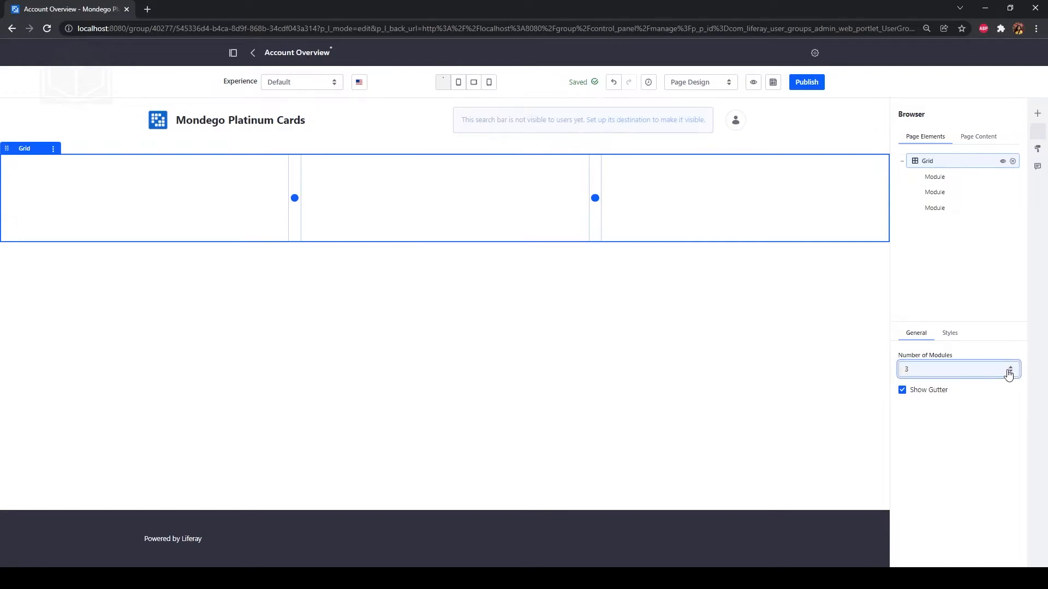
pyautogui.click(969, 403)
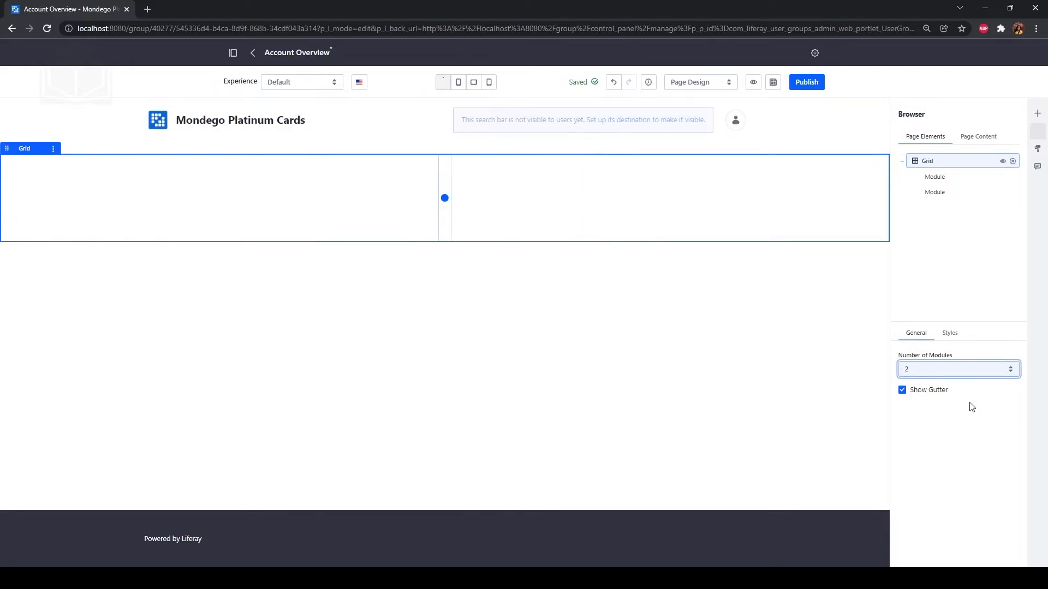
# - Place a Menu Display fragment in the first module of the grid
pyautogui.click(1036, 113)
pyautogui.scroll(-1, 940, 332)
pyautogui.scroll(-2, 940, 332)
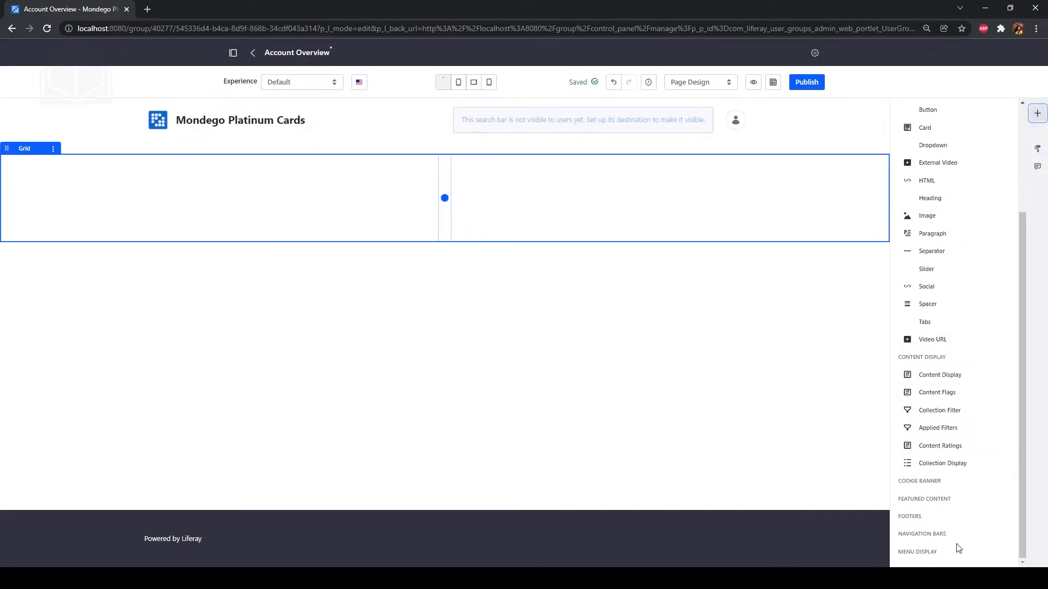
pyautogui.click(934, 551)
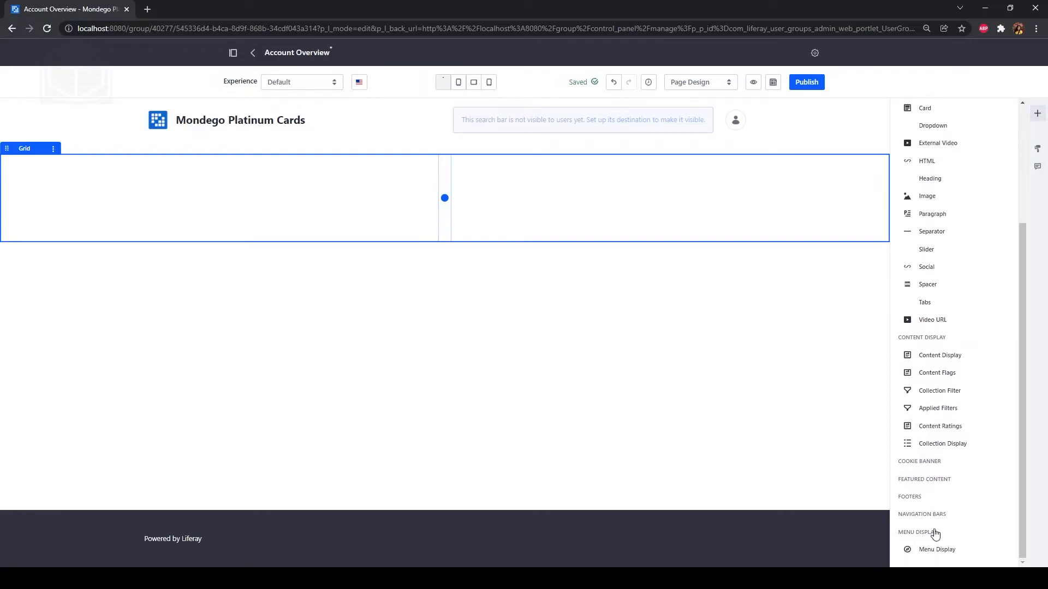
pyautogui.moveTo(930, 550); pyautogui.dragTo(127, 191)
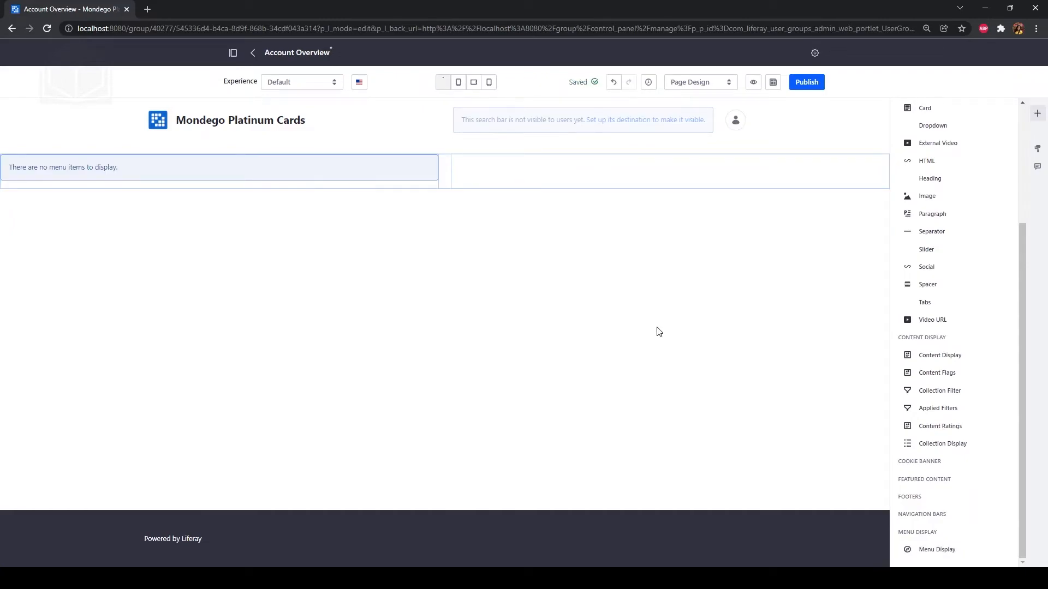
# - Place a Web Content Display widget in the second module of the grid
pyautogui.scroll(3, 952, 177)
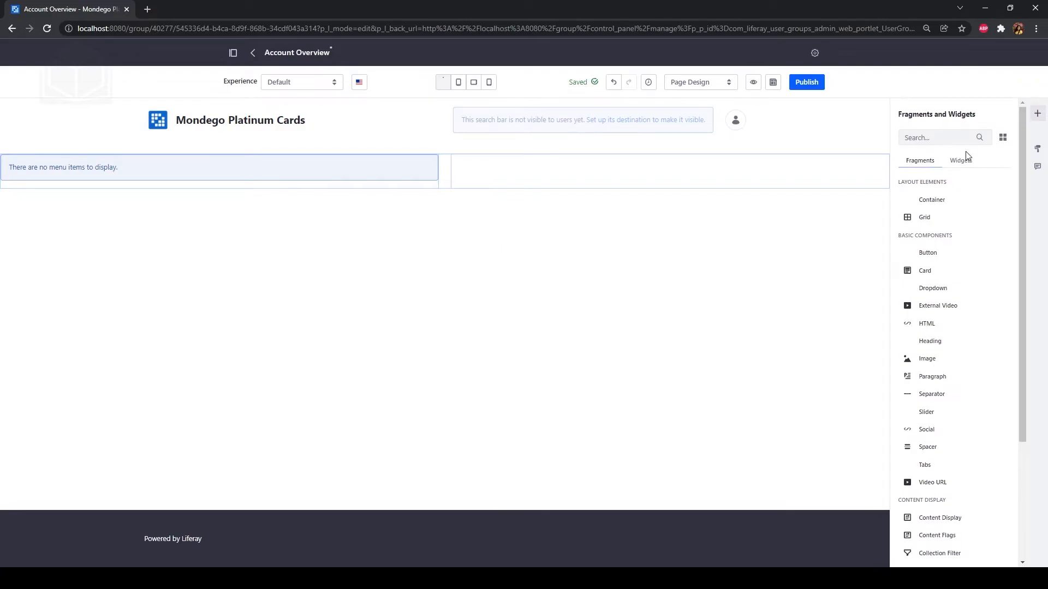
pyautogui.click(962, 160)
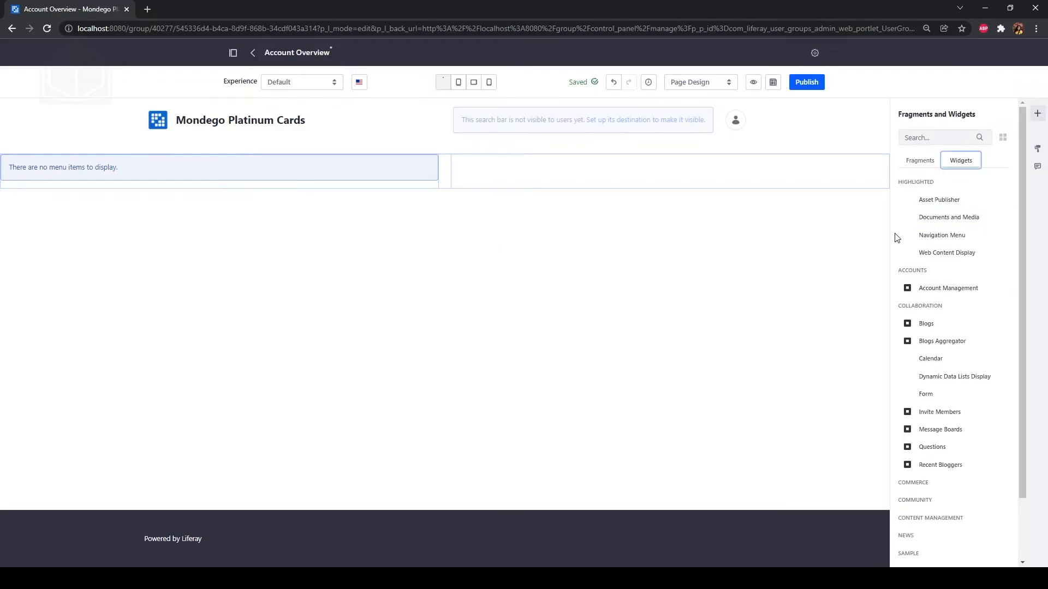
pyautogui.moveTo(942, 253); pyautogui.dragTo(629, 176)
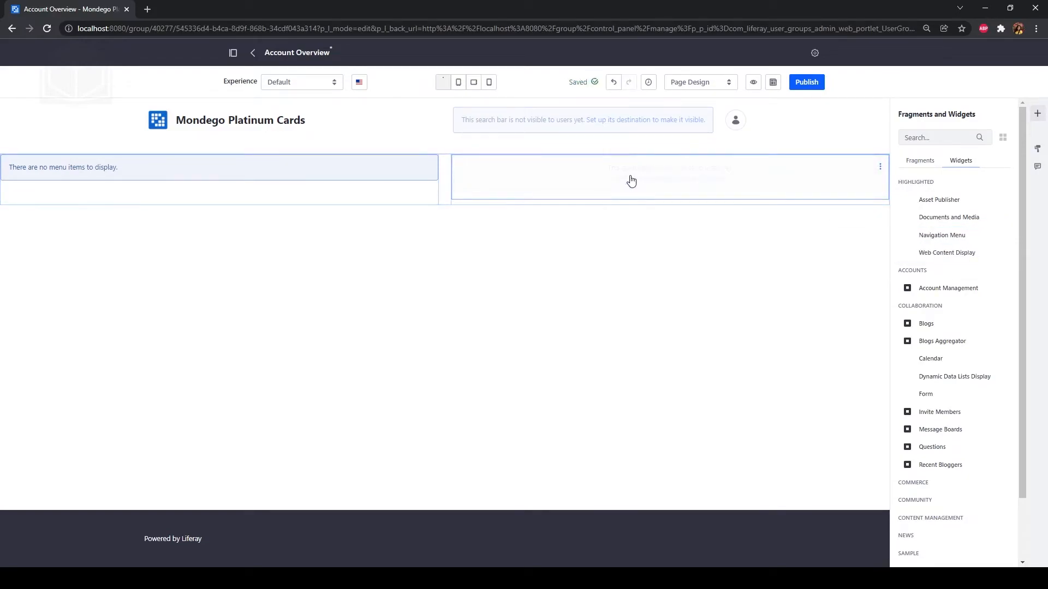
# - Place the Alerts widget from the News category below the Web Content Display in the grid's second module
pyautogui.scroll(-2, 938, 357)
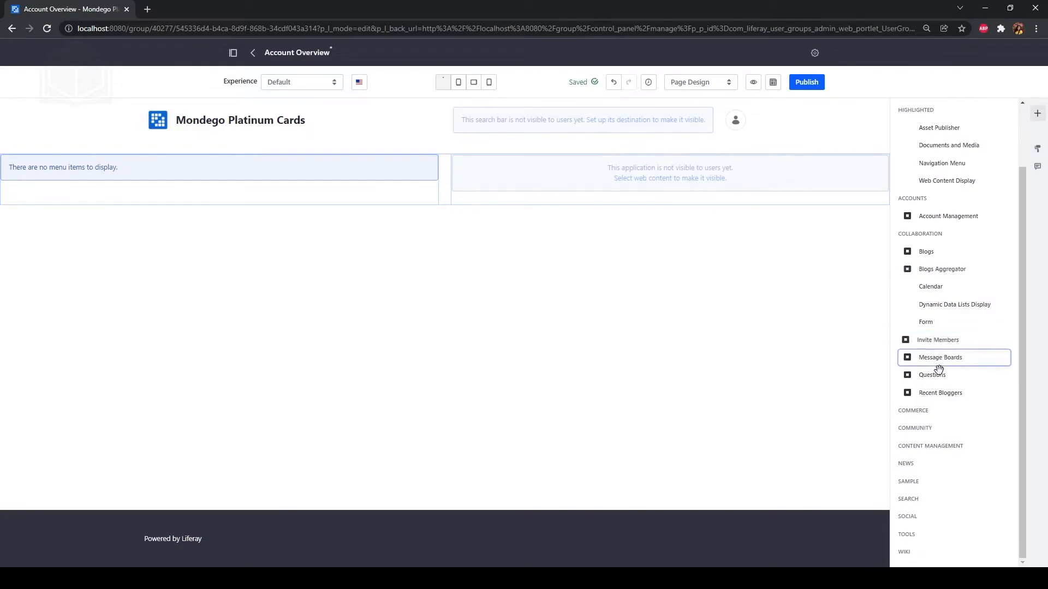
pyautogui.click(926, 465)
pyautogui.scroll(-2, 928, 467)
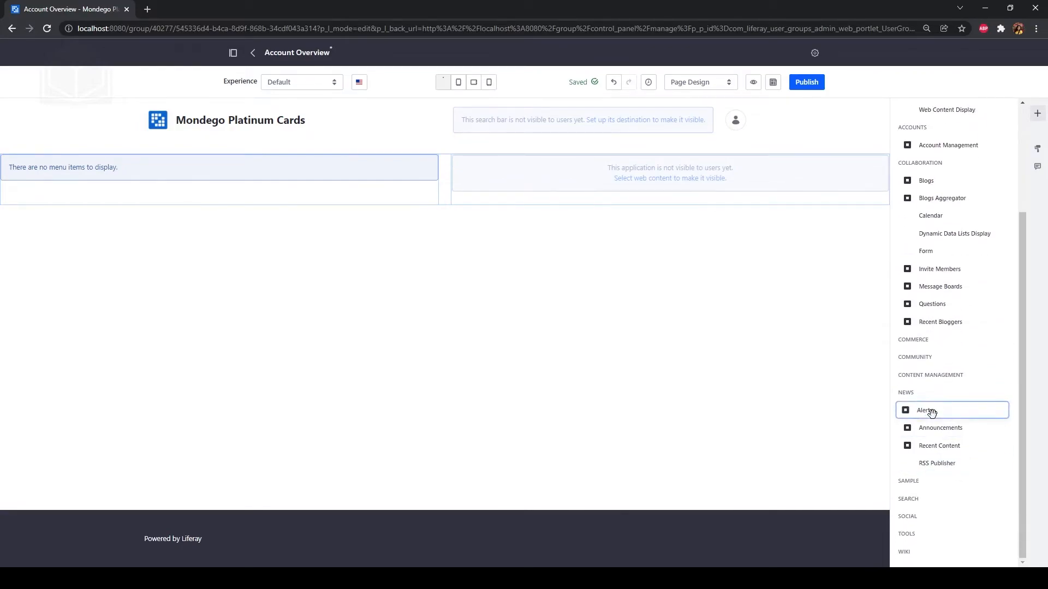
pyautogui.moveTo(931, 413); pyautogui.dragTo(596, 192)
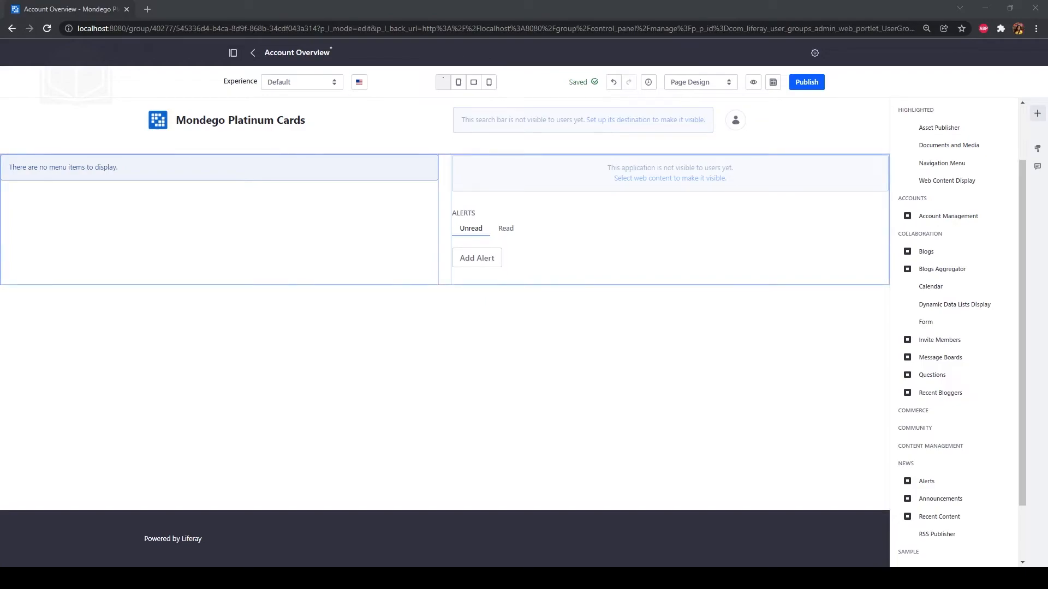
# - Resize the grid's columns so the Menu Display module takes up about one third of the page width
pyautogui.click(445, 221)
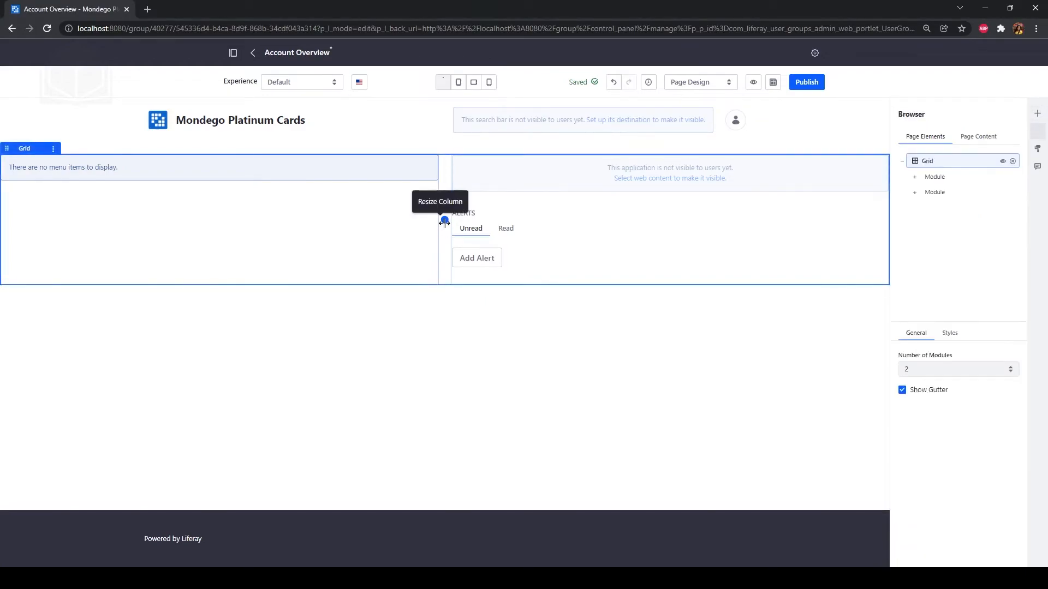
pyautogui.moveTo(444, 221); pyautogui.dragTo(276, 215)
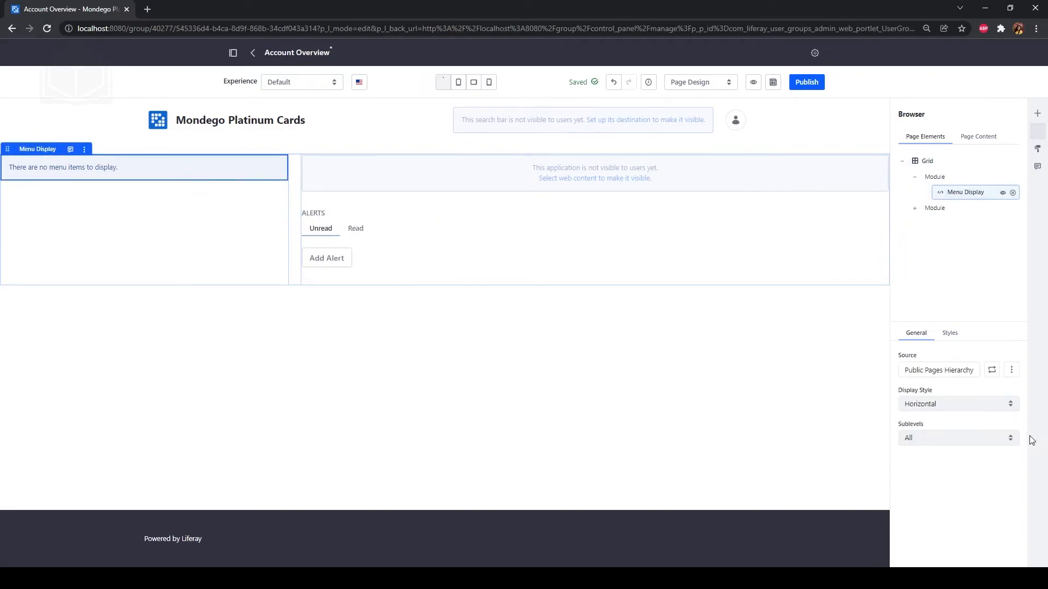
# - Set the Menu Display's source to the Private Pages Hierarchy level and publish the Account Overview page
pyautogui.click(991, 371)
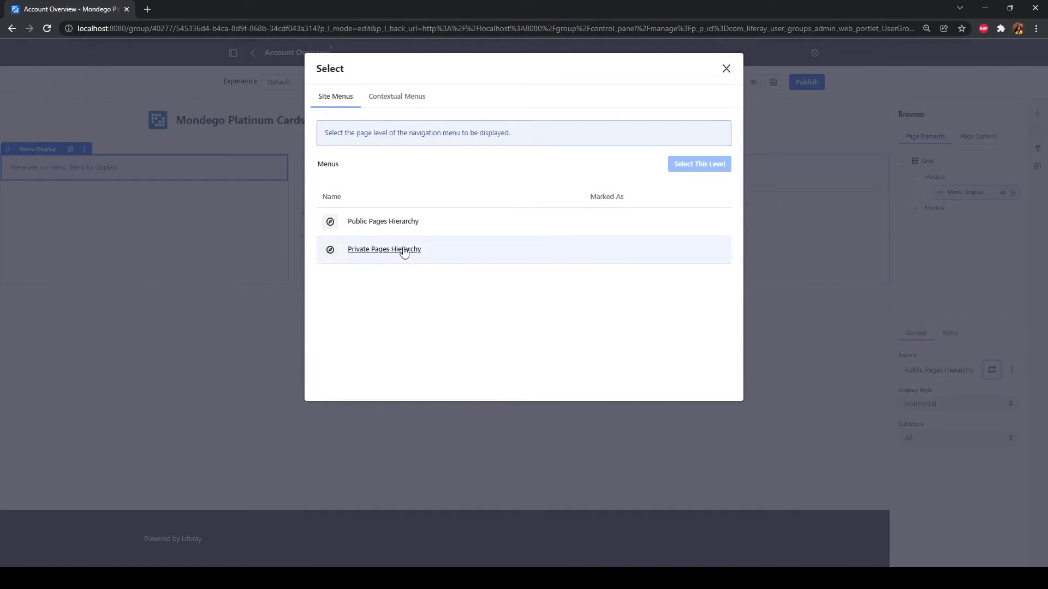
pyautogui.click(404, 250)
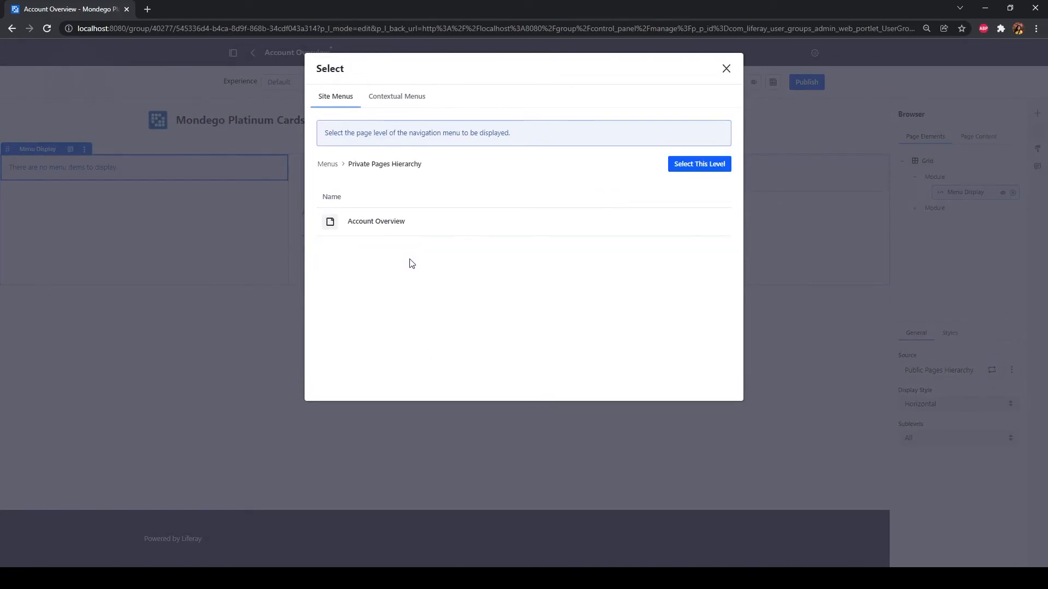
pyautogui.click(699, 170)
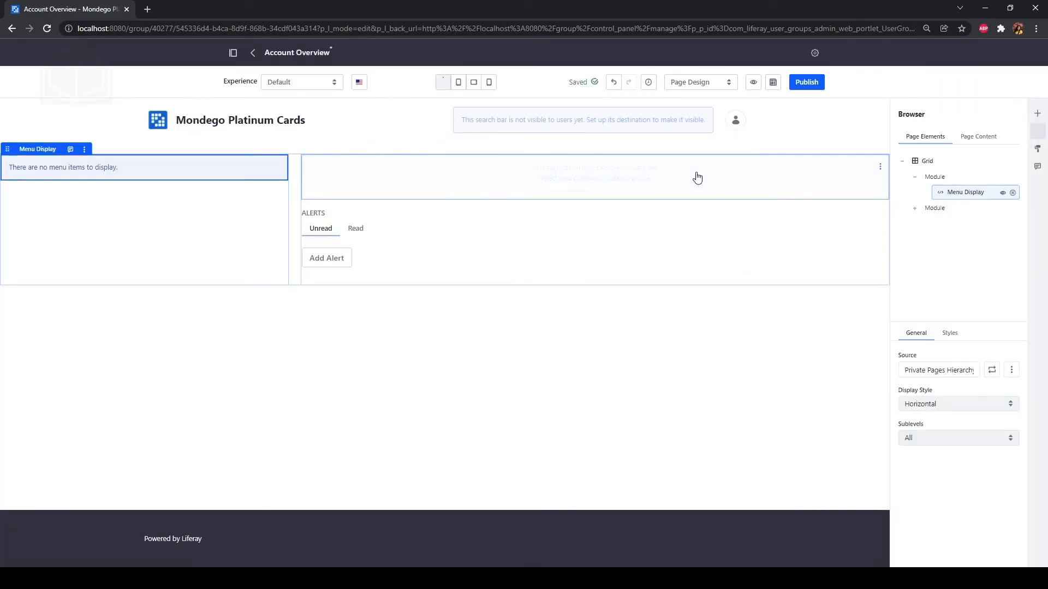
pyautogui.click(811, 81)
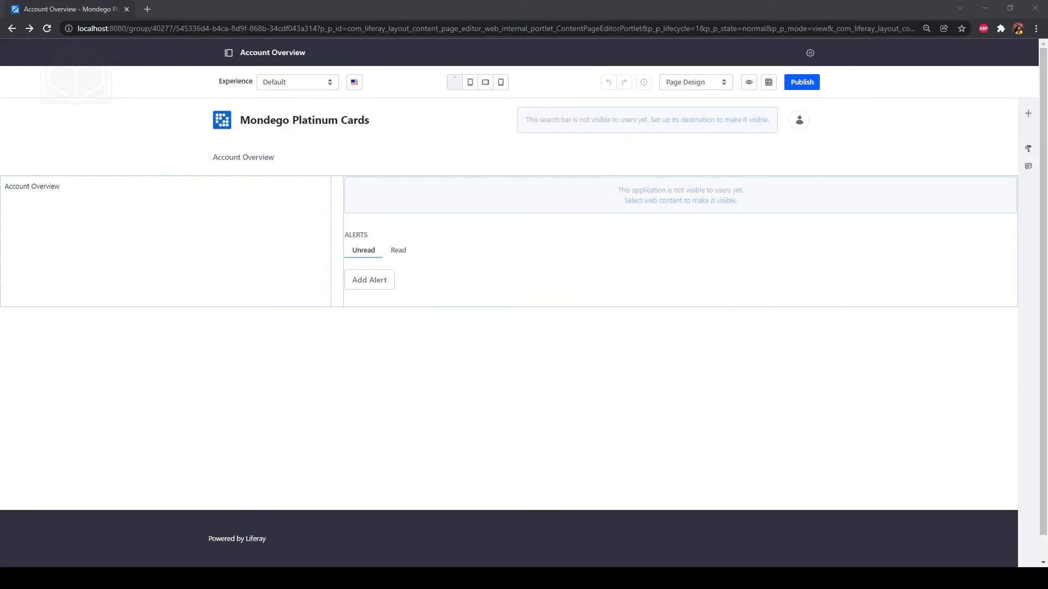
# - Go to the Mondego Platinum Cards site's home page and view the published Account Overview without the site menu
pyautogui.click(229, 53)
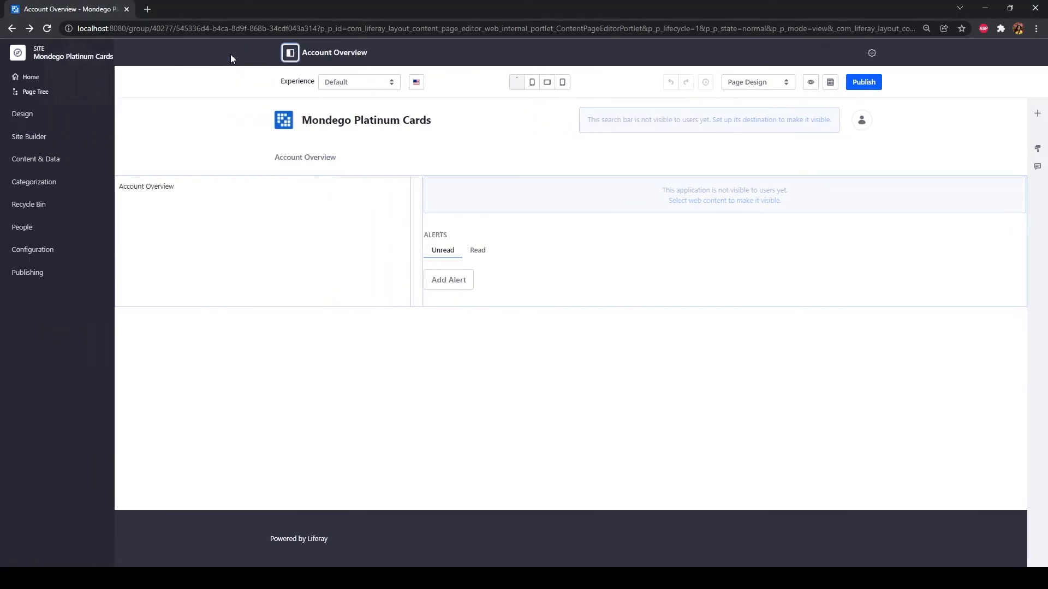
pyautogui.click(32, 81)
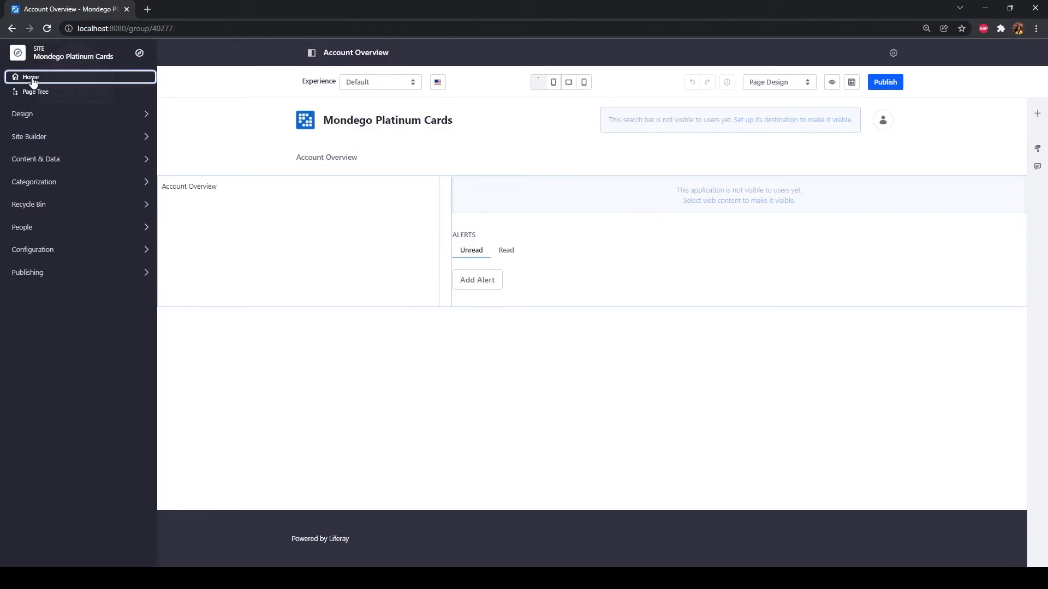
pyautogui.click(311, 53)
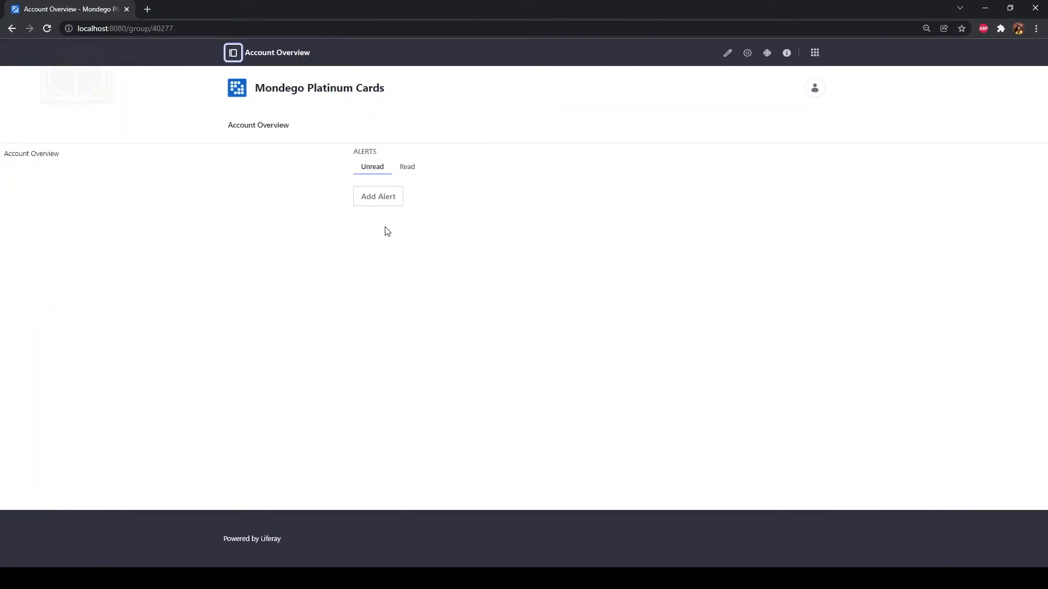
# - Switch from the Mondego Platinum Cards site to the Liferay site and collapse its site menu
pyautogui.click(234, 52)
pyautogui.click(140, 53)
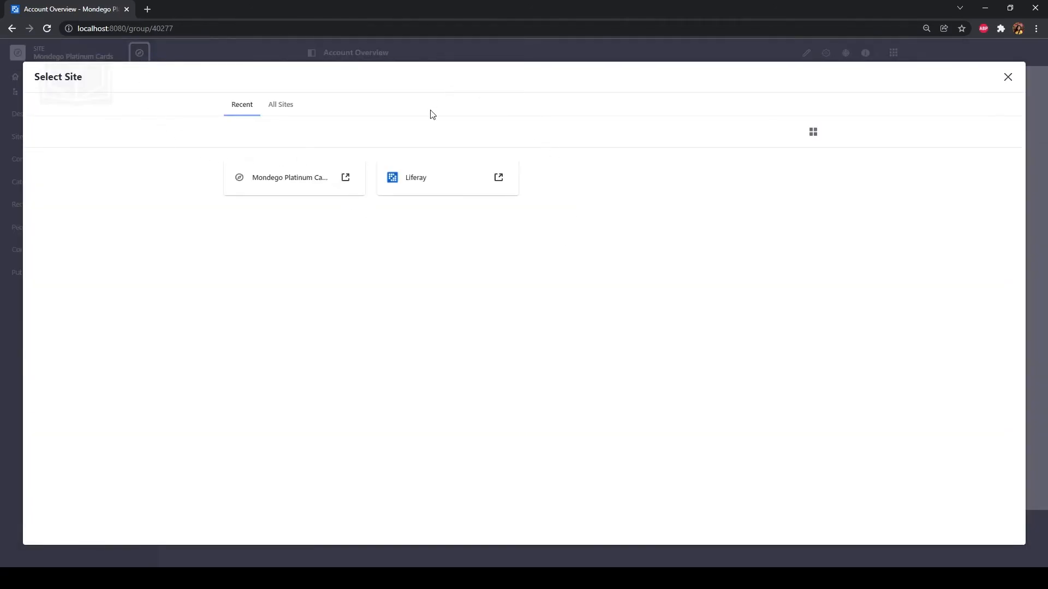
pyautogui.click(497, 177)
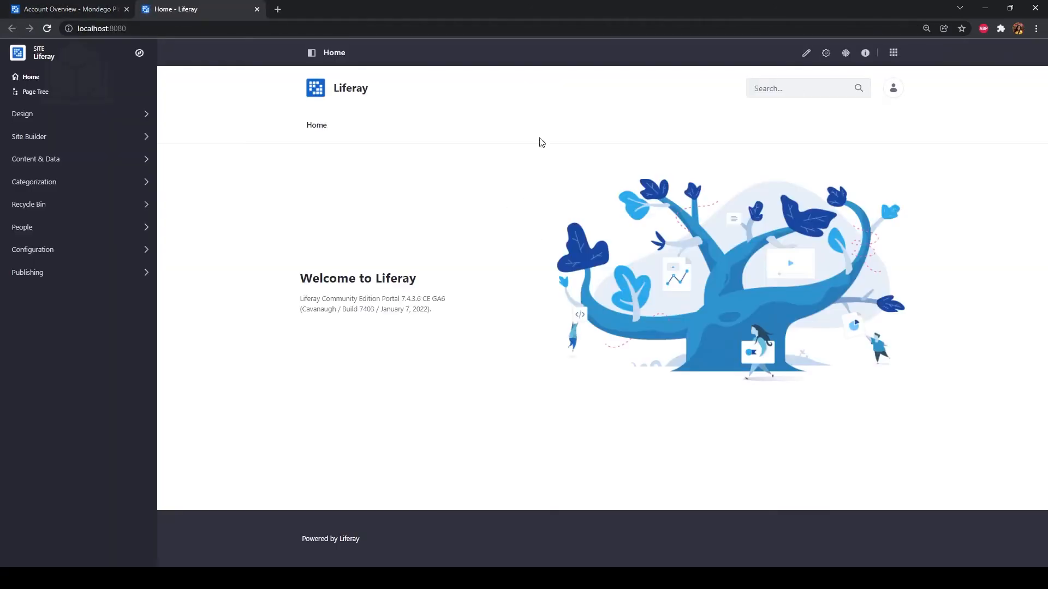
pyautogui.click(312, 53)
# - Go to the User Groups administration and open the dashboard pages of the Mondego Platinum Cards group
pyautogui.click(815, 53)
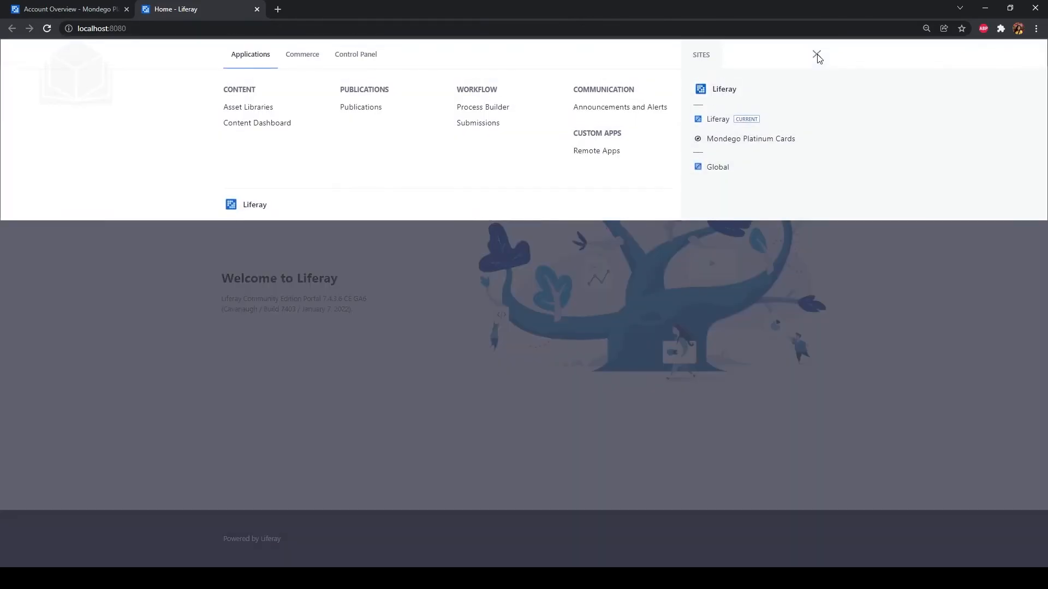
pyautogui.click(374, 57)
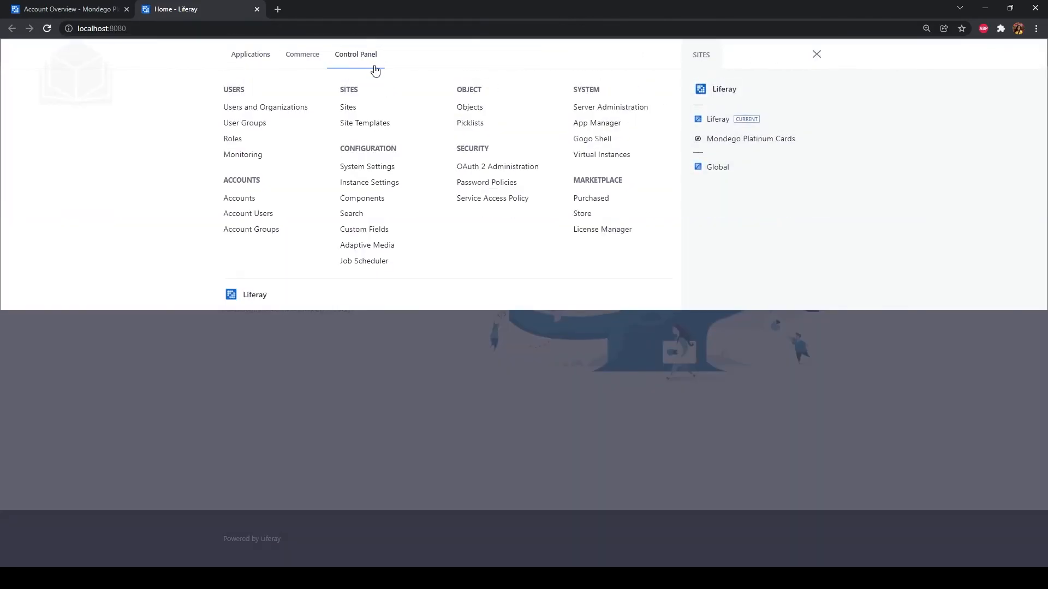
pyautogui.click(251, 132)
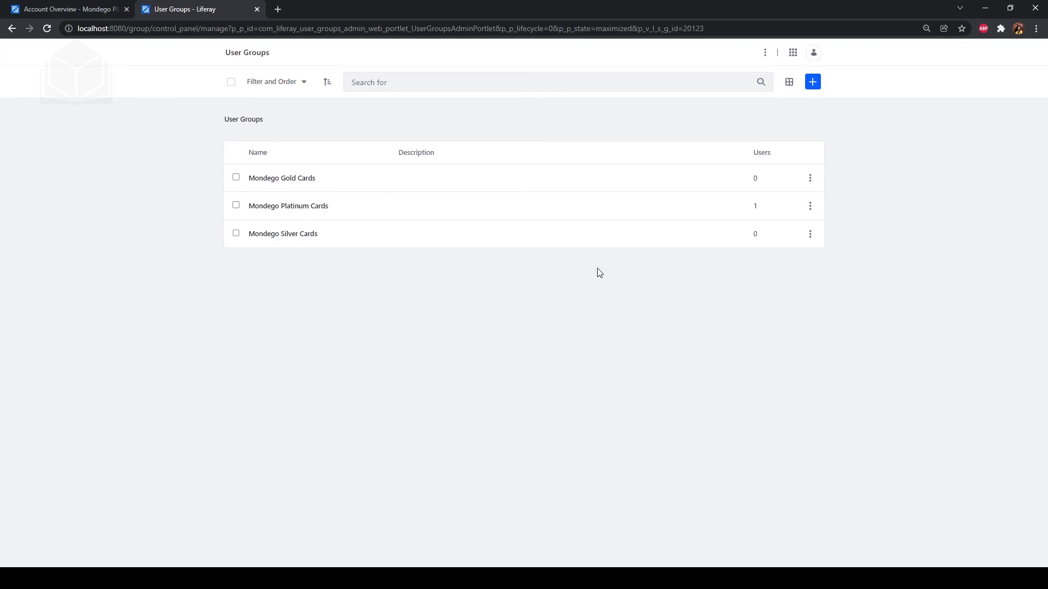
pyautogui.click(811, 206)
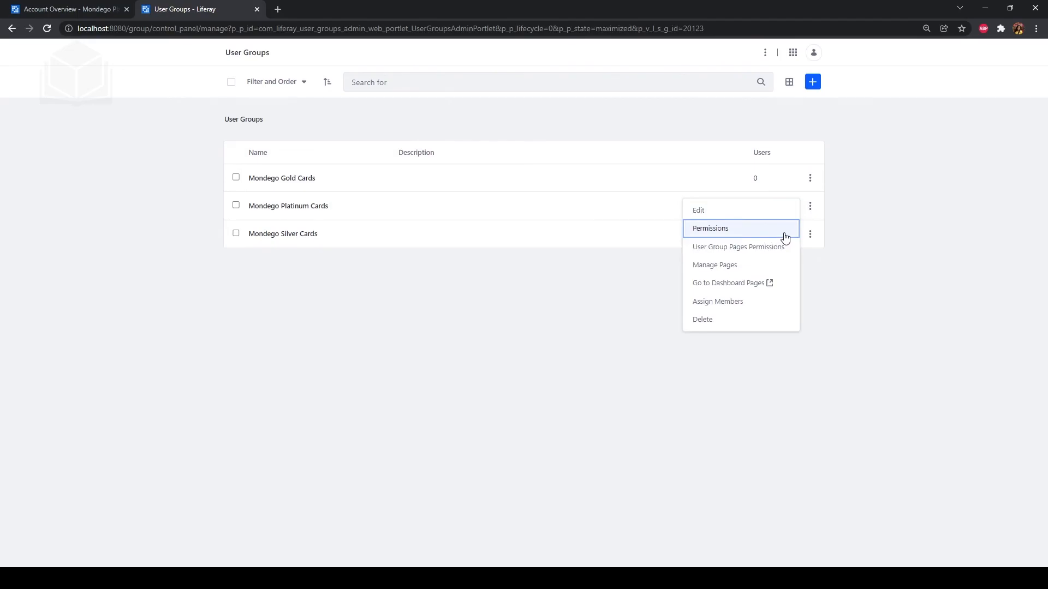
pyautogui.click(783, 286)
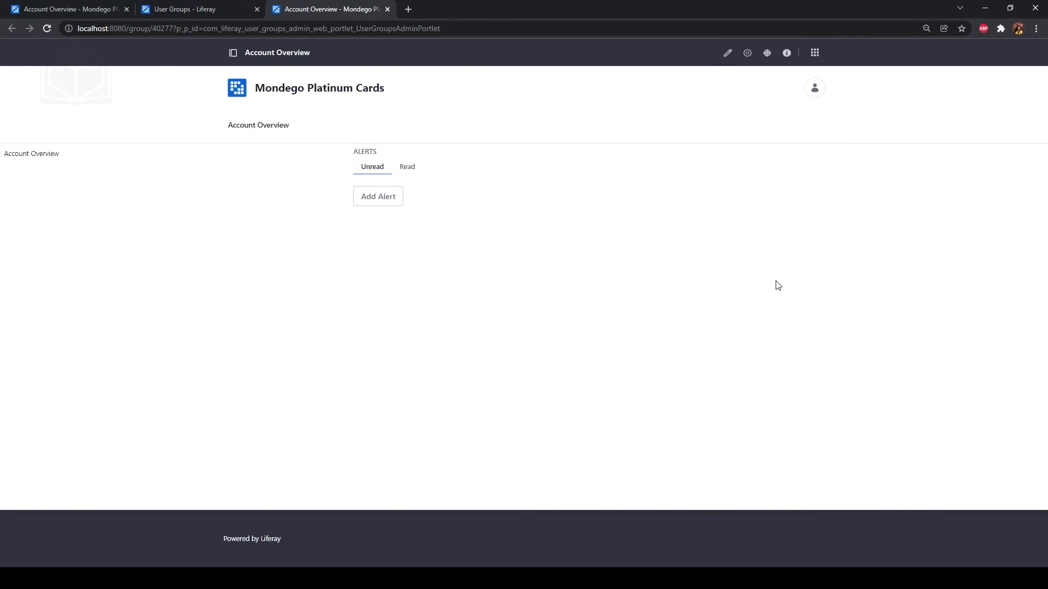